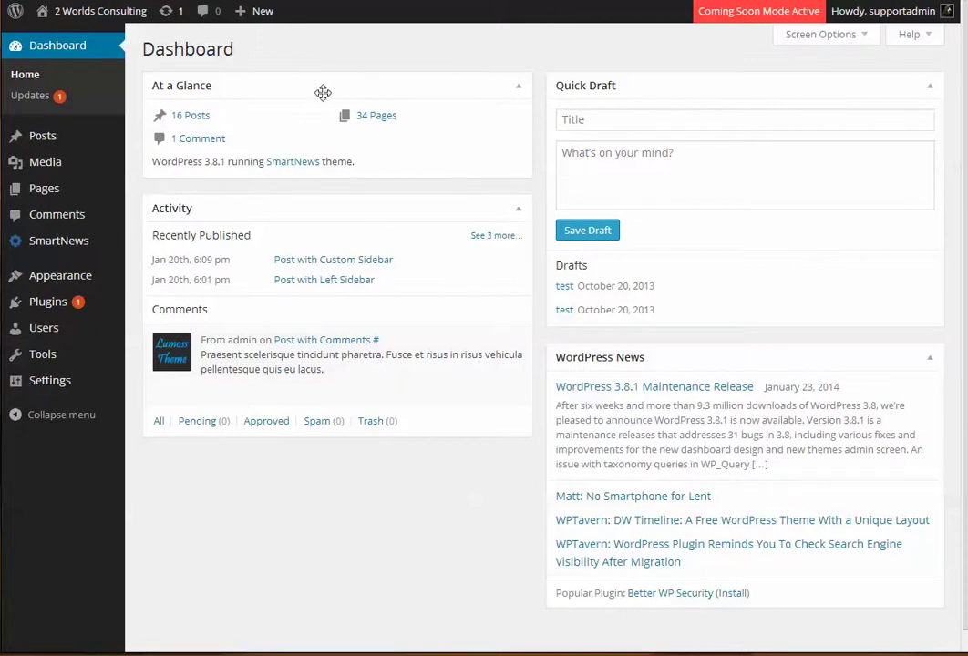
mouse_move(63, 191)
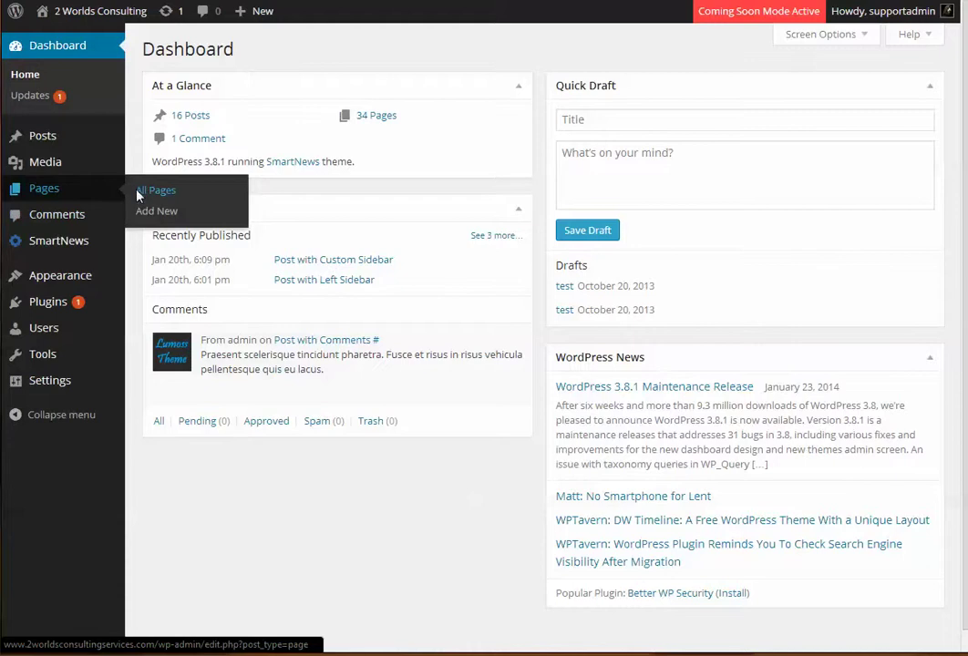
click(138, 193)
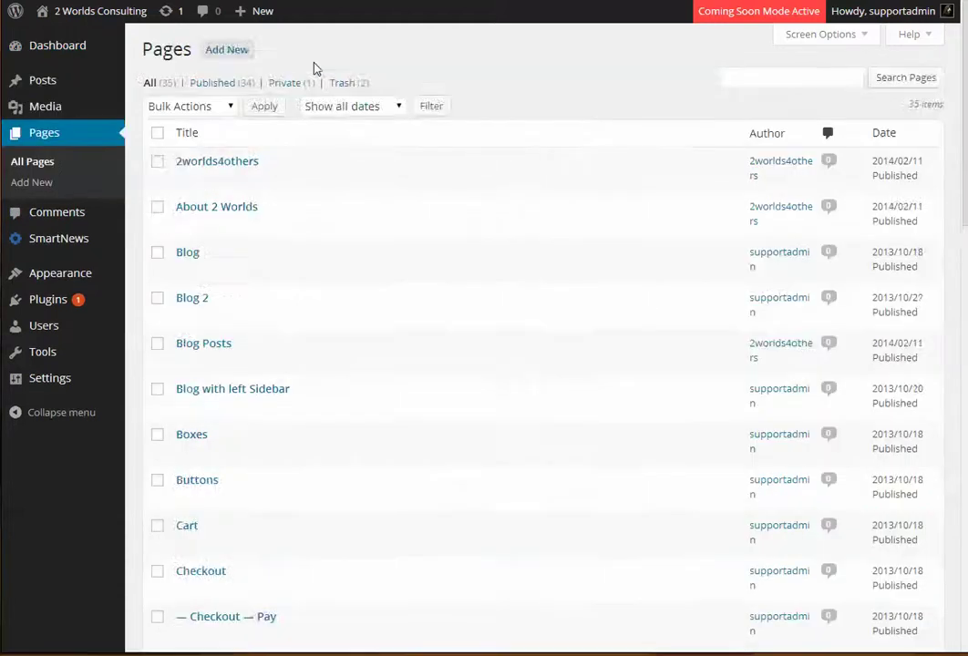
scroll(313, 68, down, 15)
scroll(202, 41, down, 2)
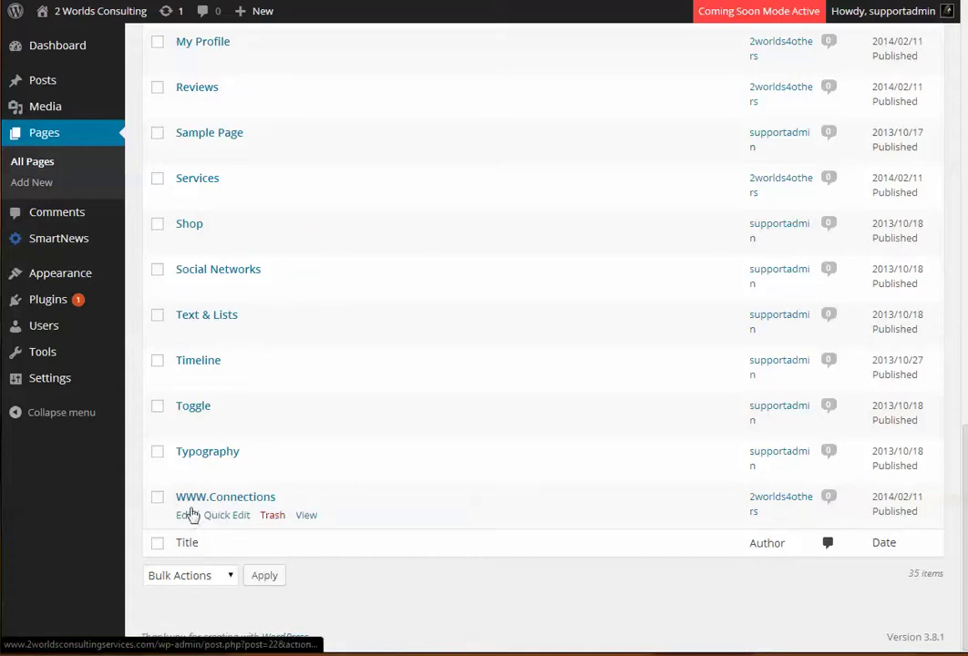
click(186, 516)
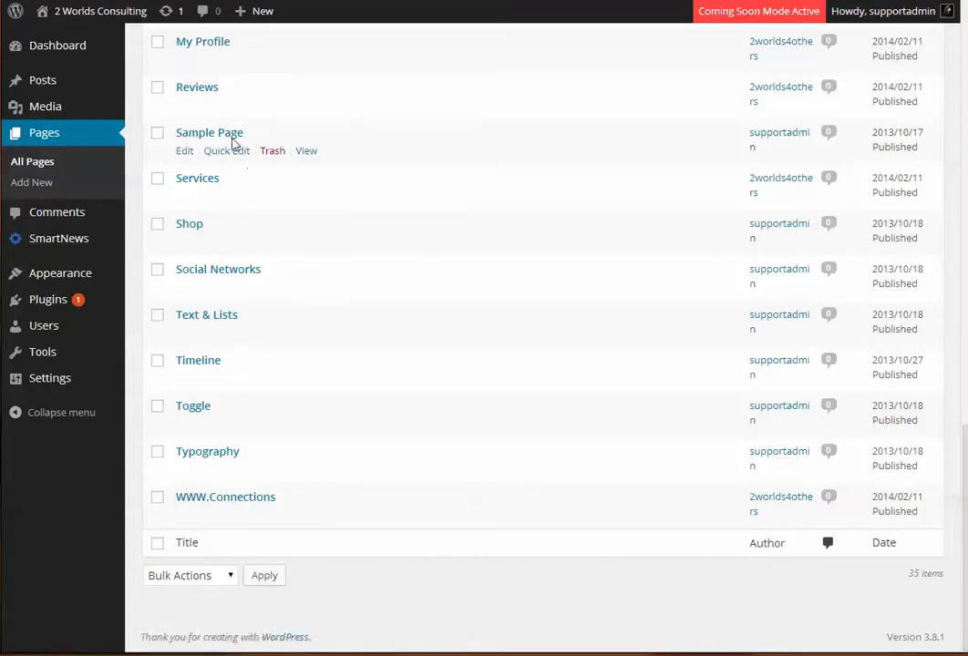
Scale the SHRM logo image below the page text to 70% and apply the change.
scroll(330, 166, down, 3)
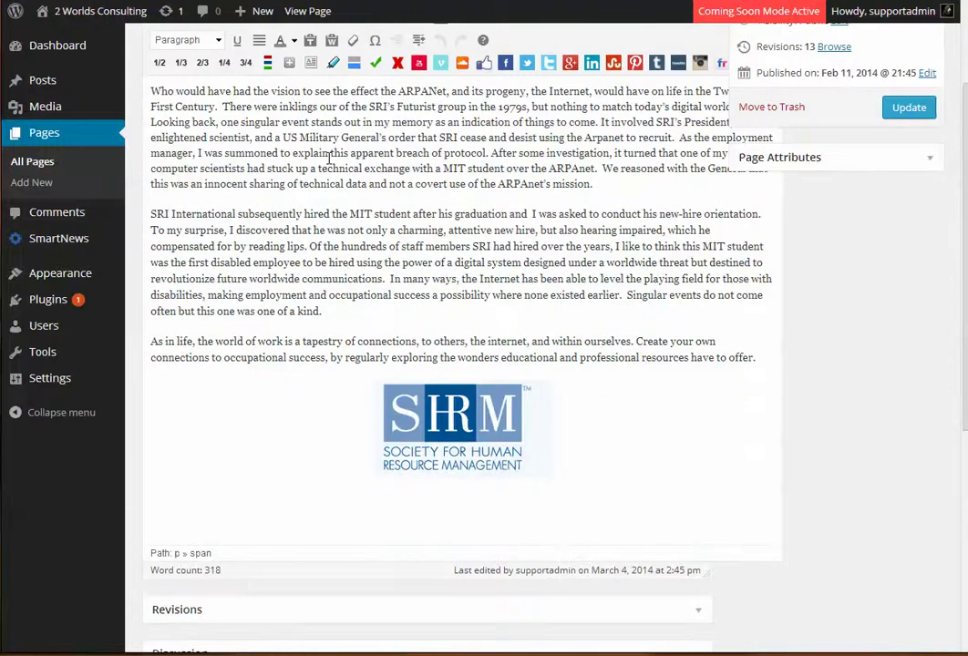
scroll(149, 151, up, 3)
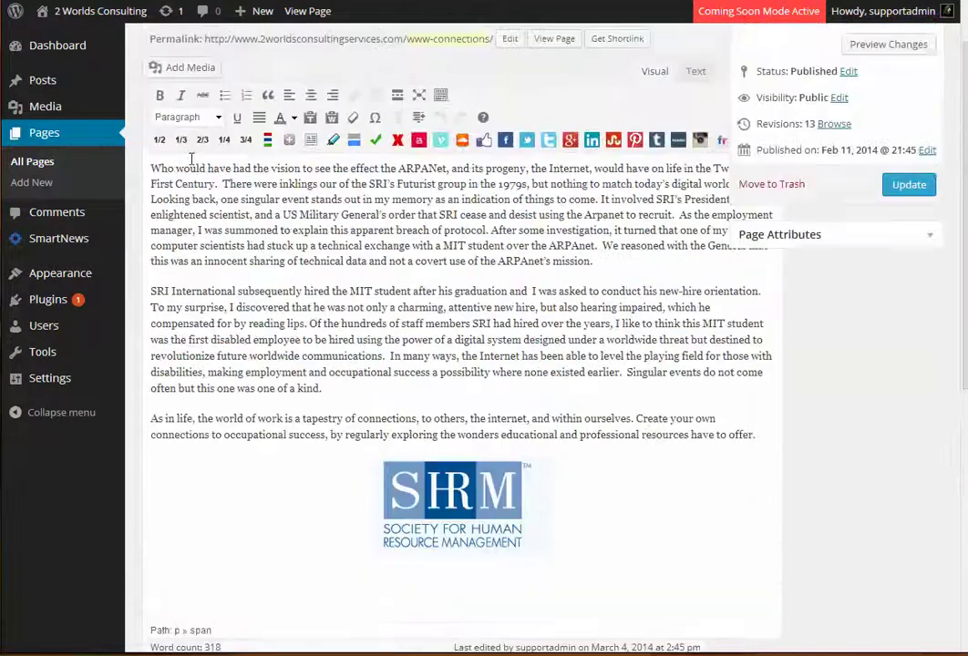
scroll(315, 353, down, 4)
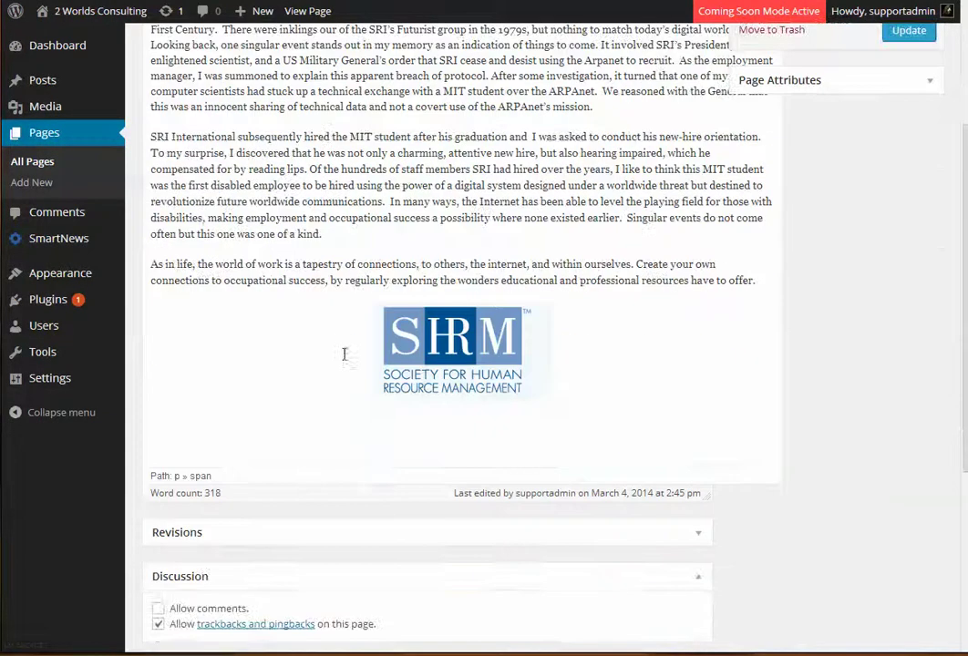
click(391, 333)
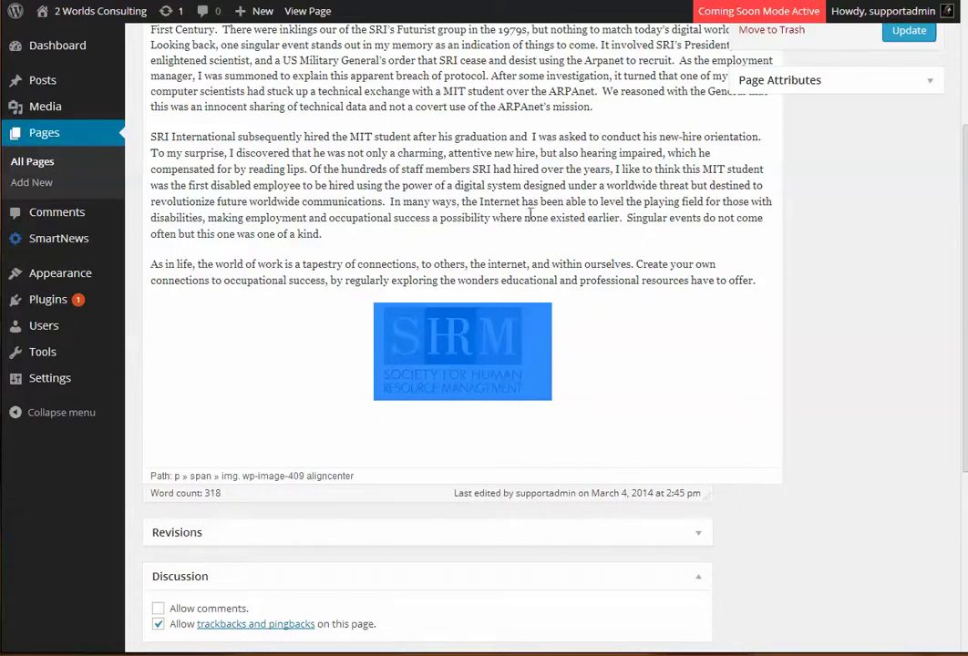
drag(305, 136, 418, 137)
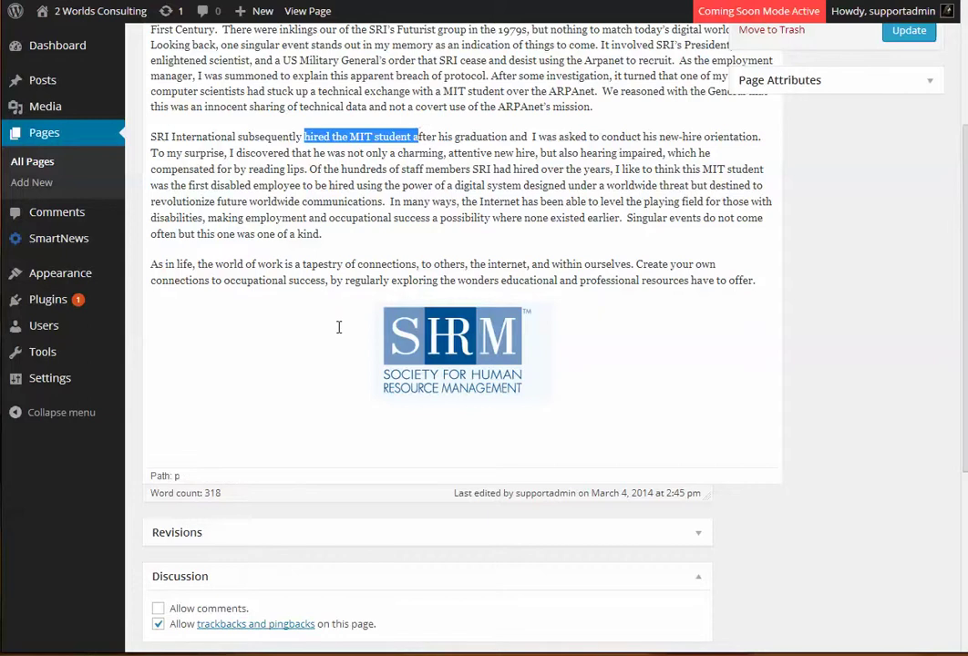
click(393, 332)
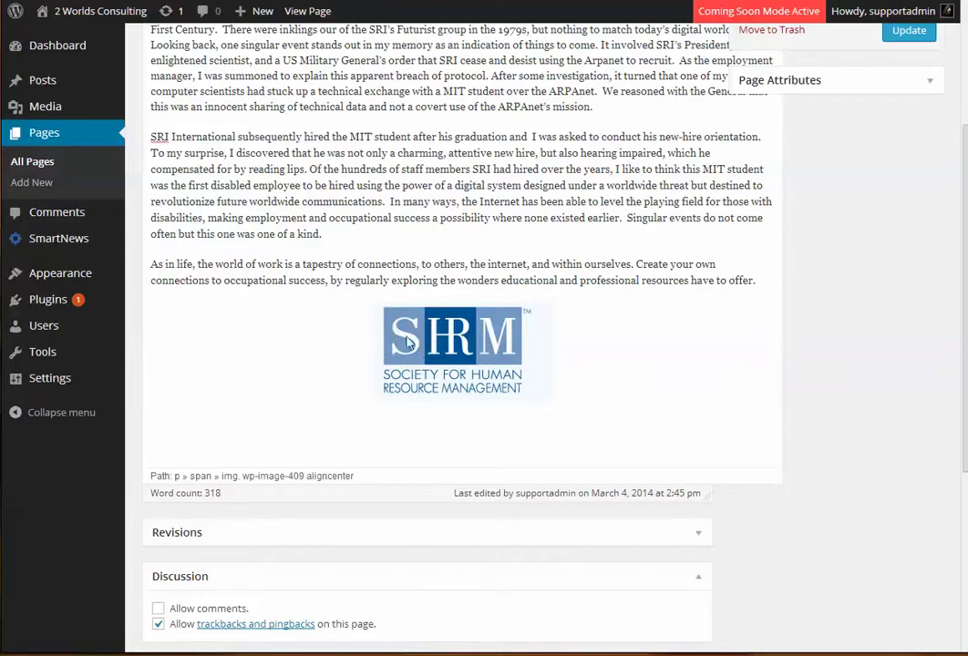
click(392, 320)
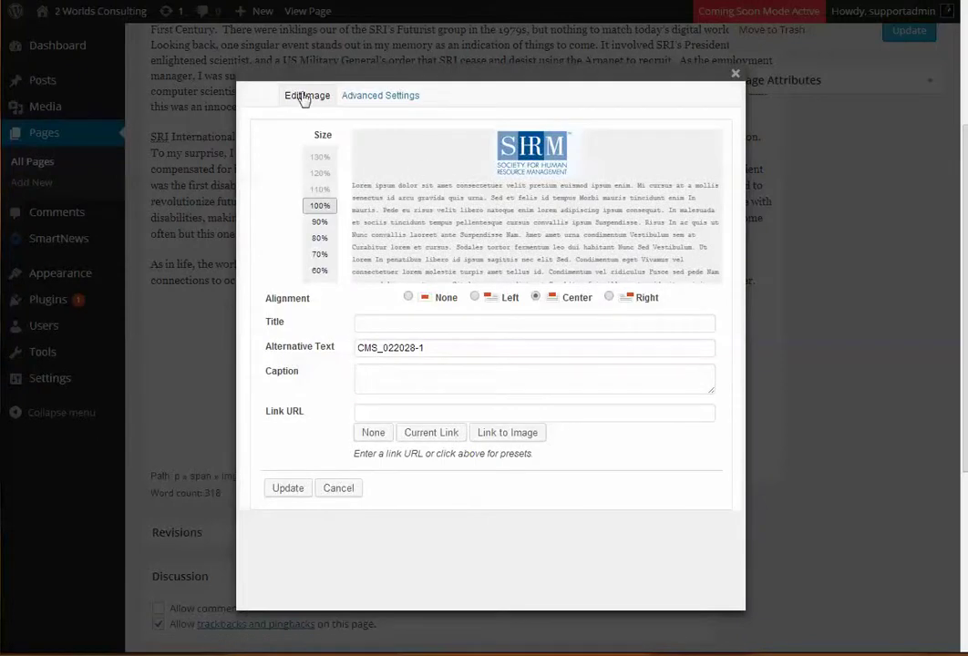
click(392, 98)
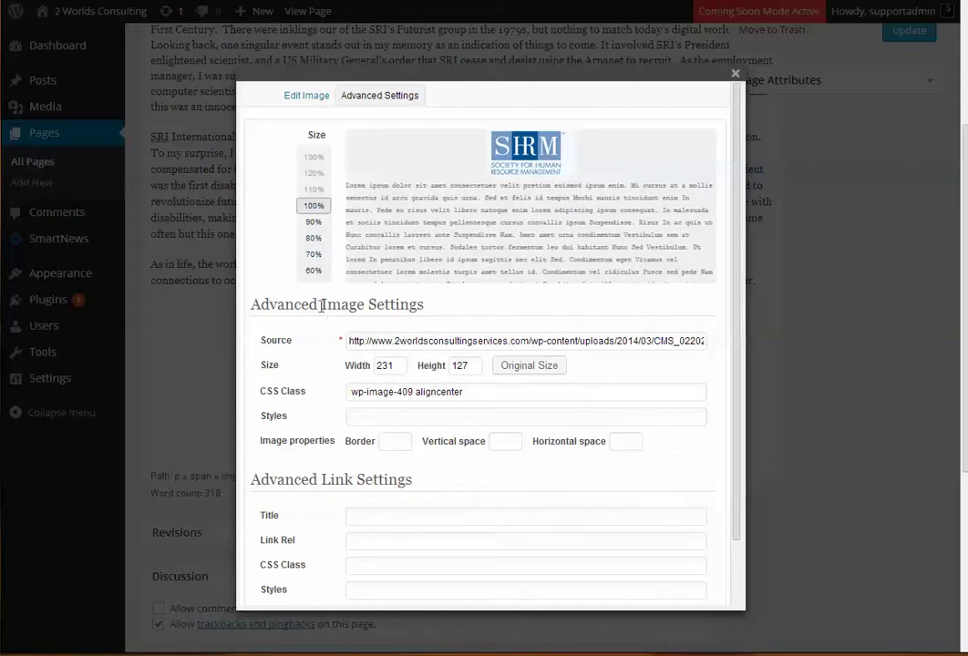
click(299, 99)
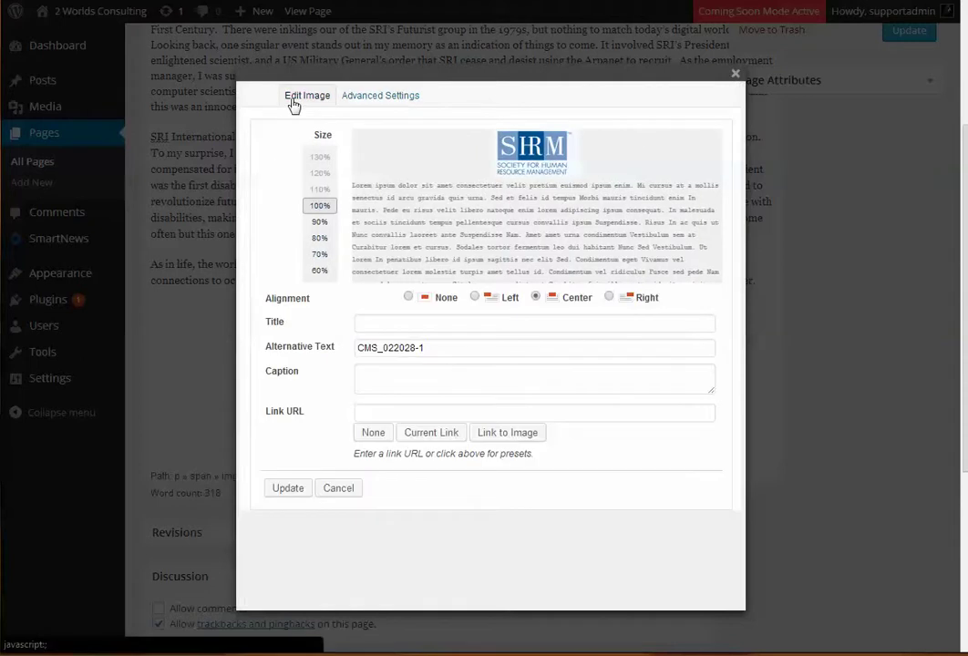
click(311, 259)
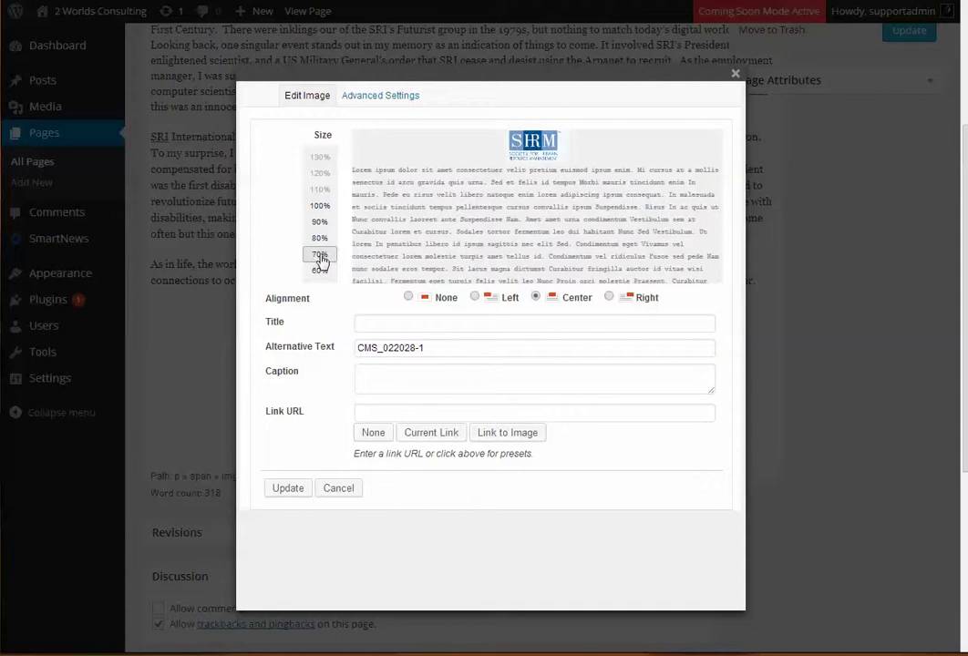
click(288, 489)
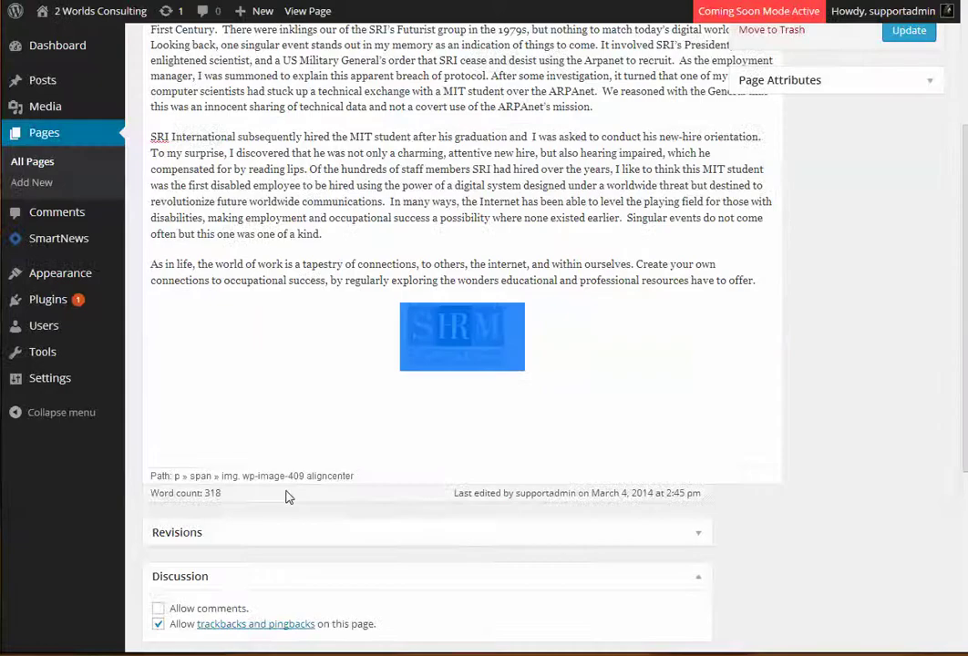
click(587, 355)
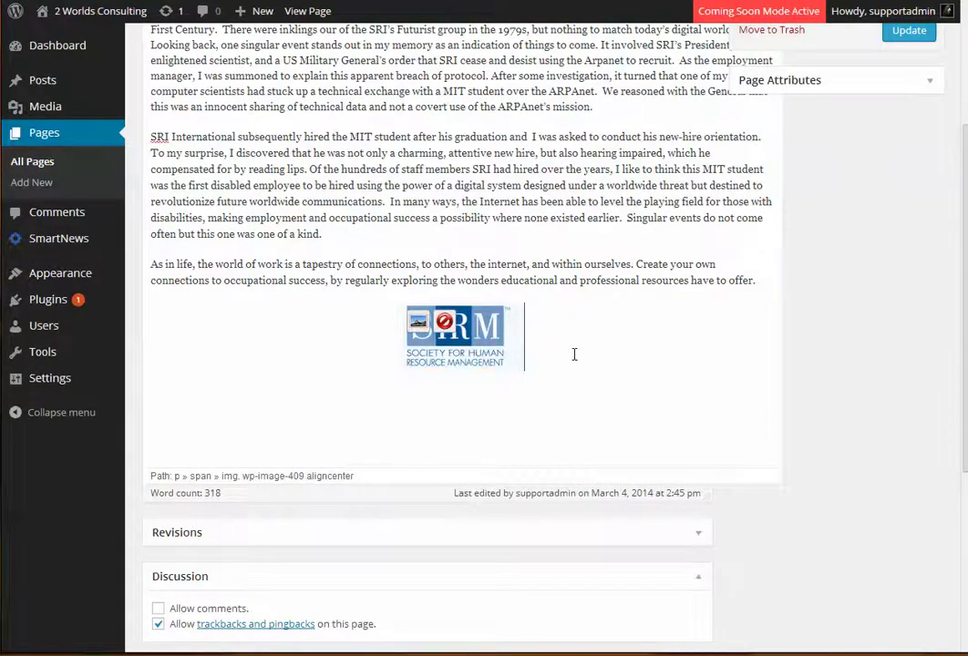
scroll(572, 354, up, 3)
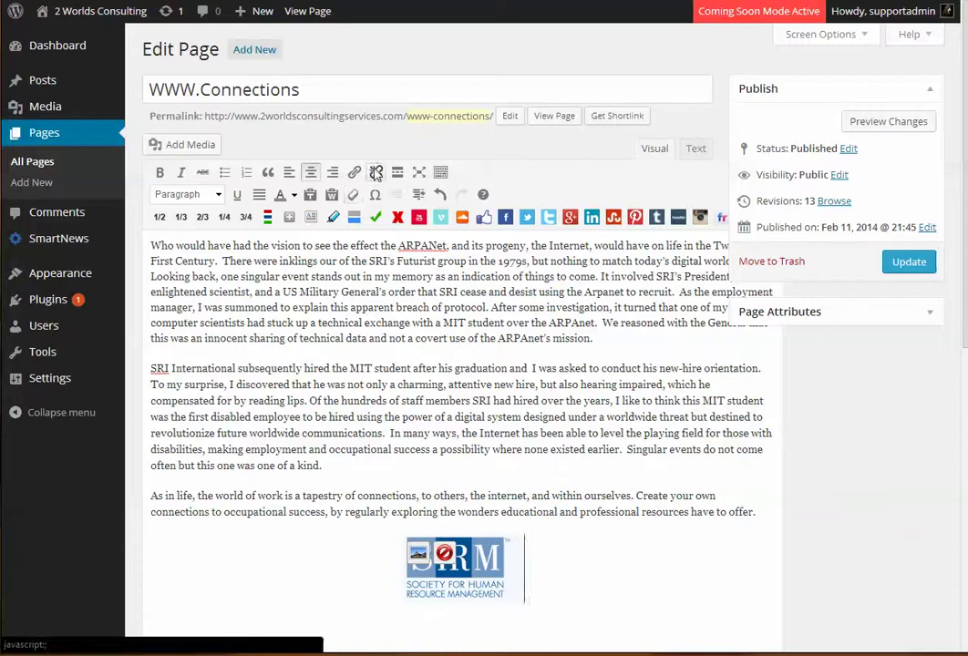
click(415, 554)
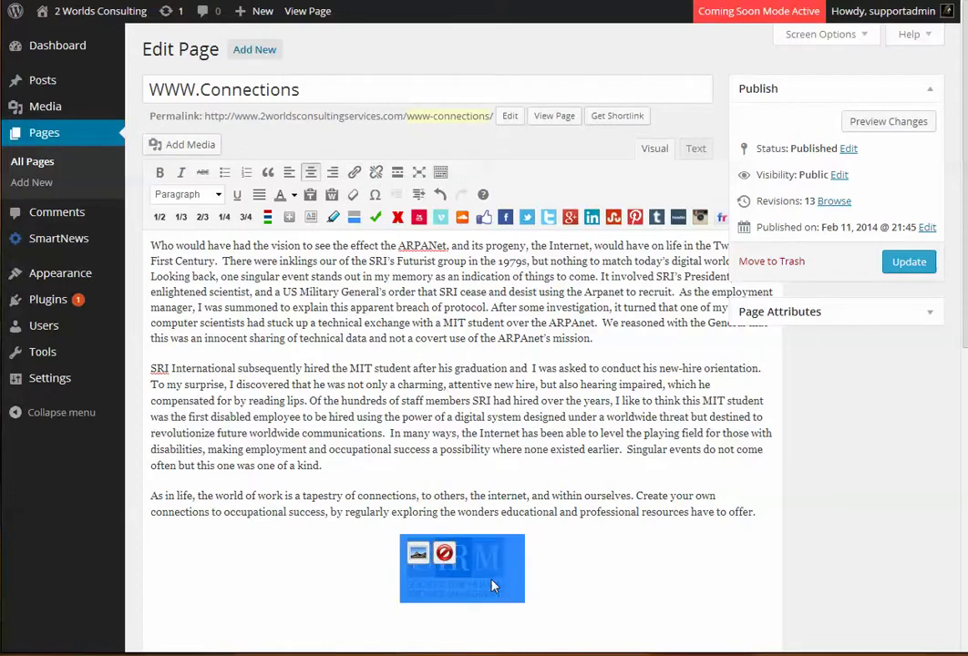
click(354, 173)
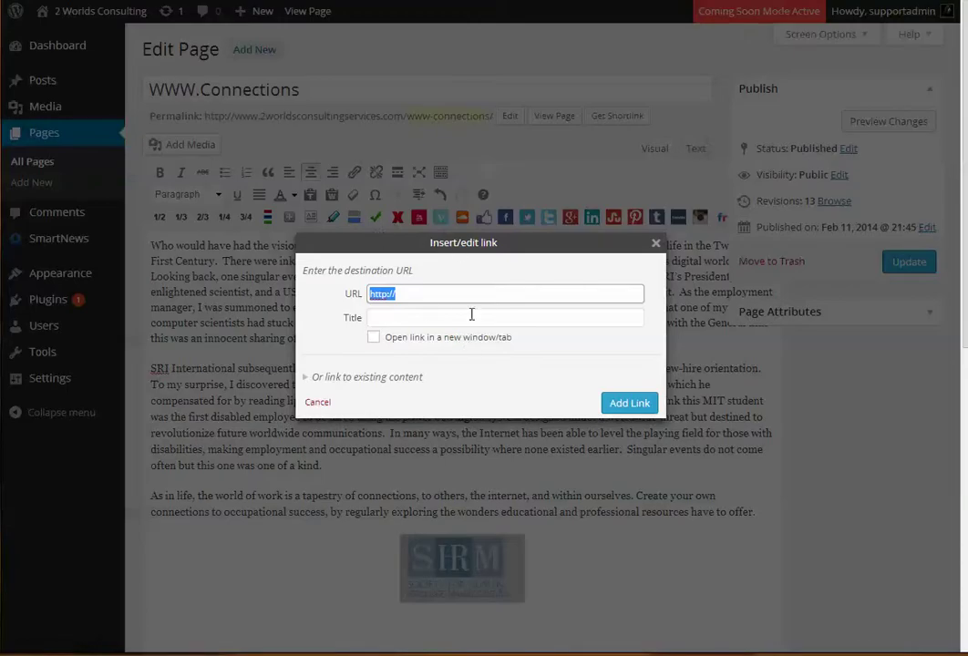
click(412, 292)
drag(412, 293, 327, 301)
text(http://www.shrm.org/pages/default.aspx)
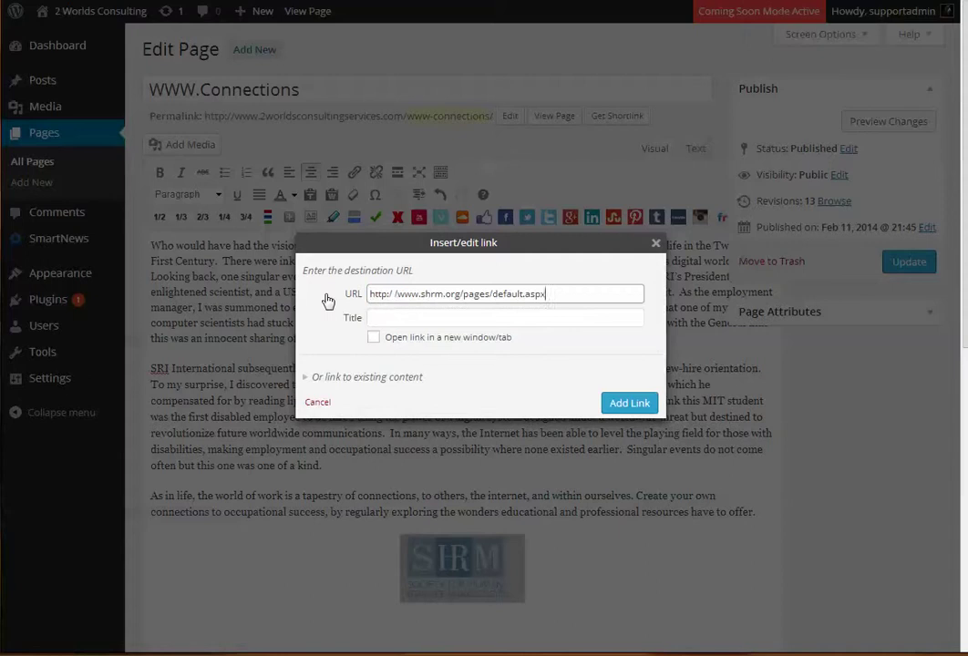
click(374, 339)
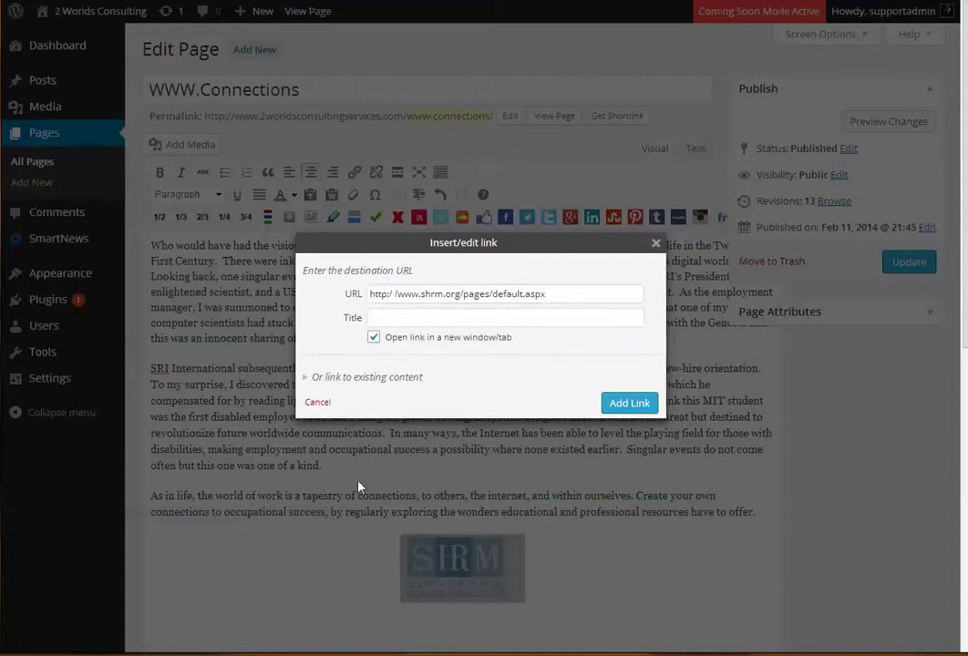
click(440, 314)
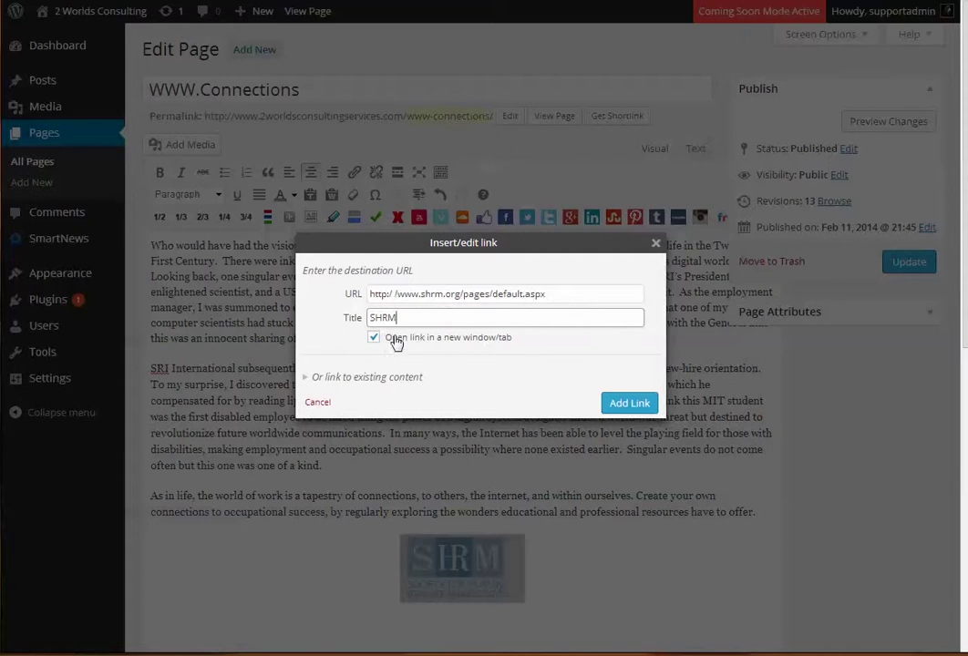
click(629, 404)
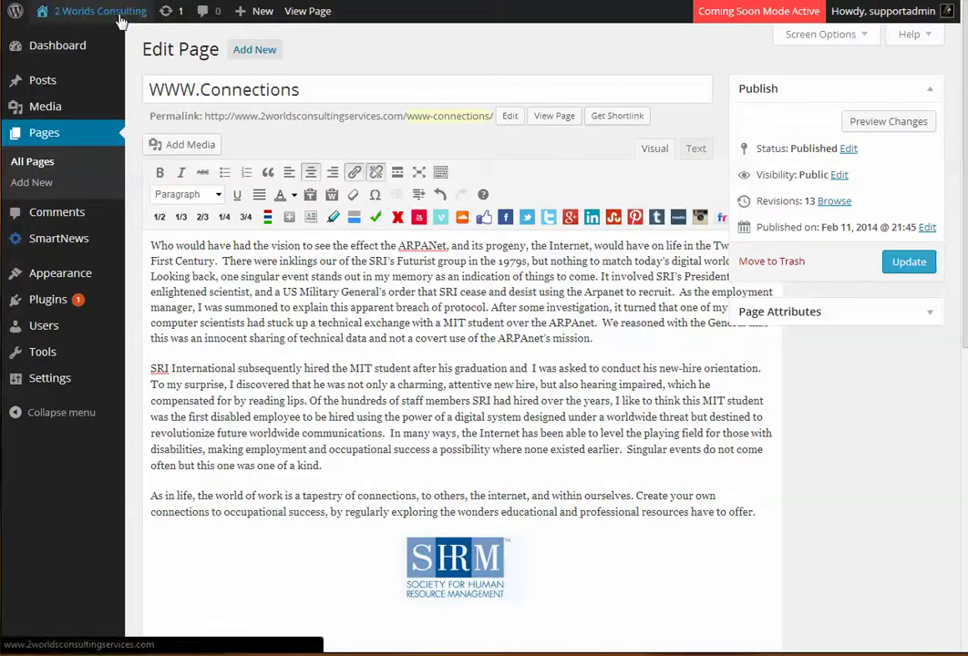
mouse_move(121, 20)
right_click(64, 38)
click(493, 149)
right_click(562, 118)
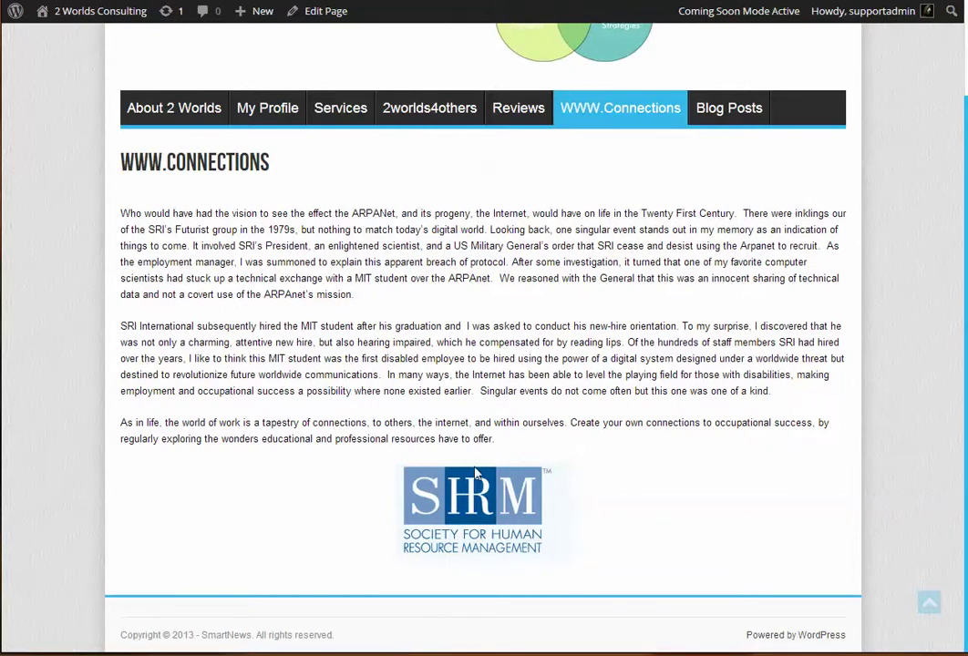
key(ctrl+shift+Tab)
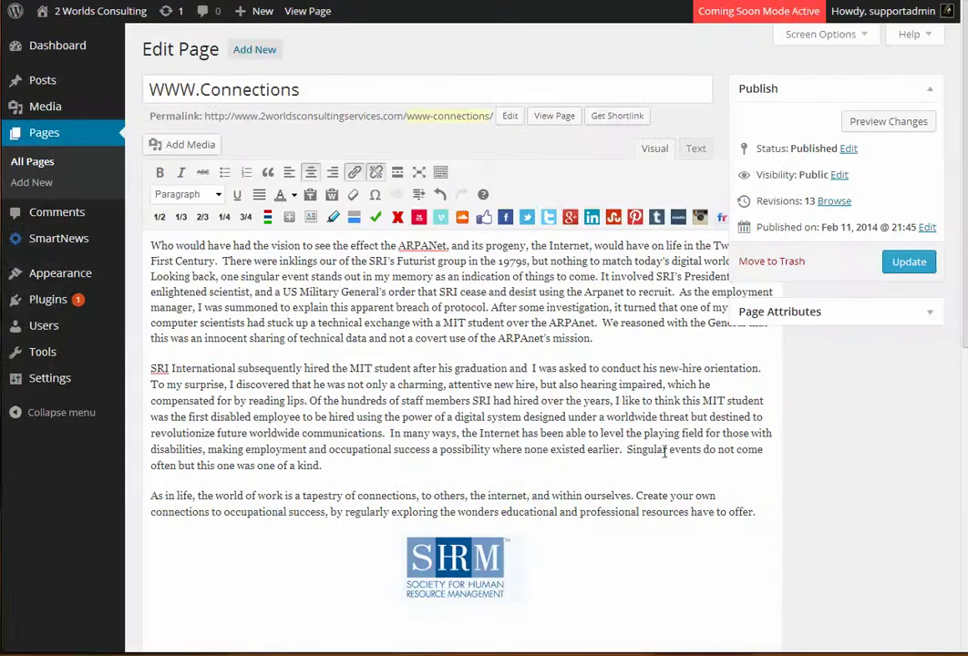
click(907, 263)
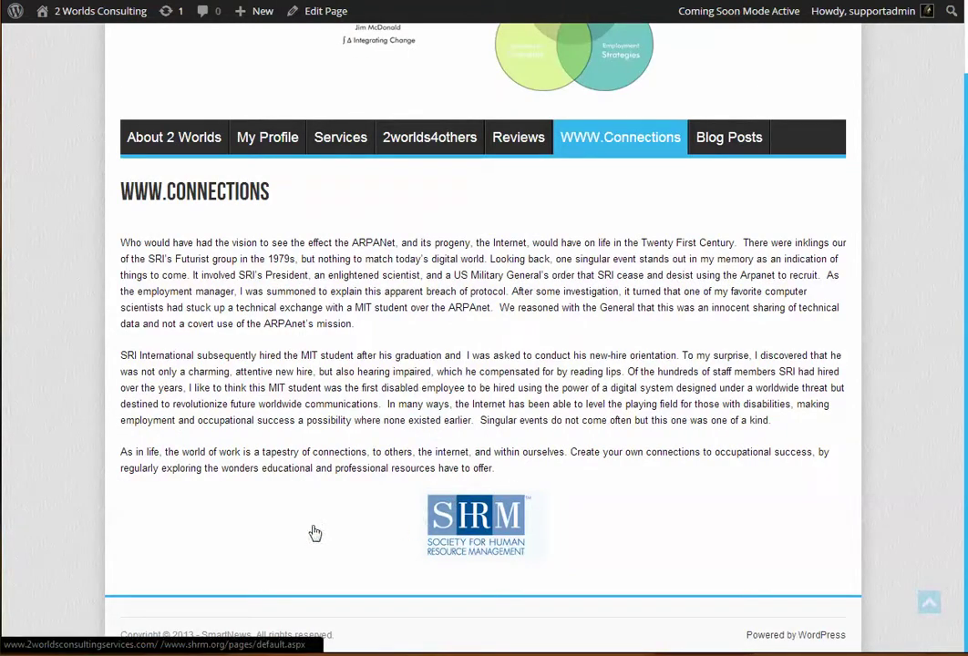
click(486, 532)
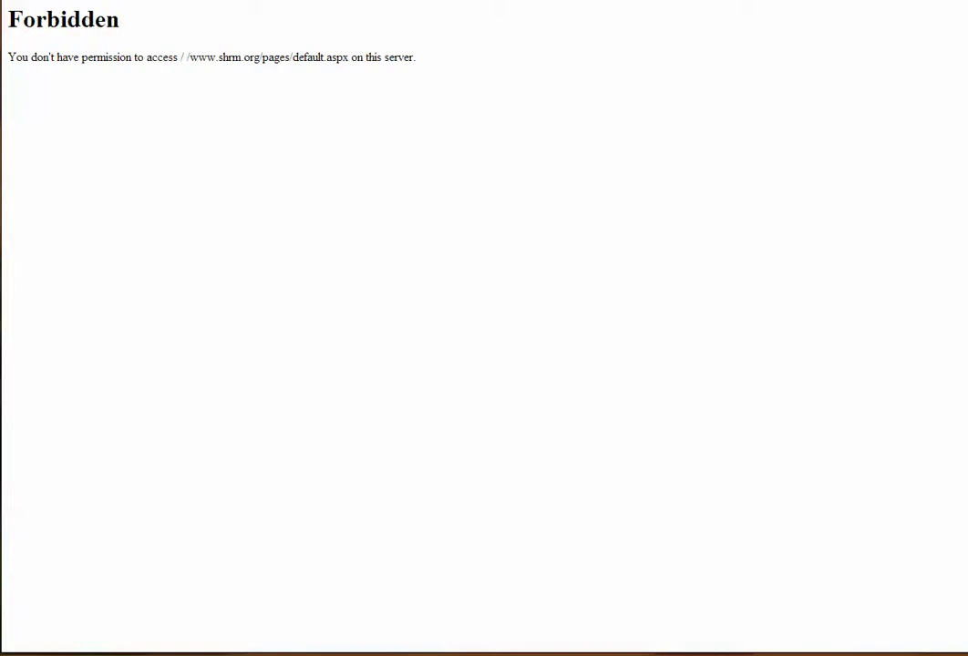
key(alt+Left)
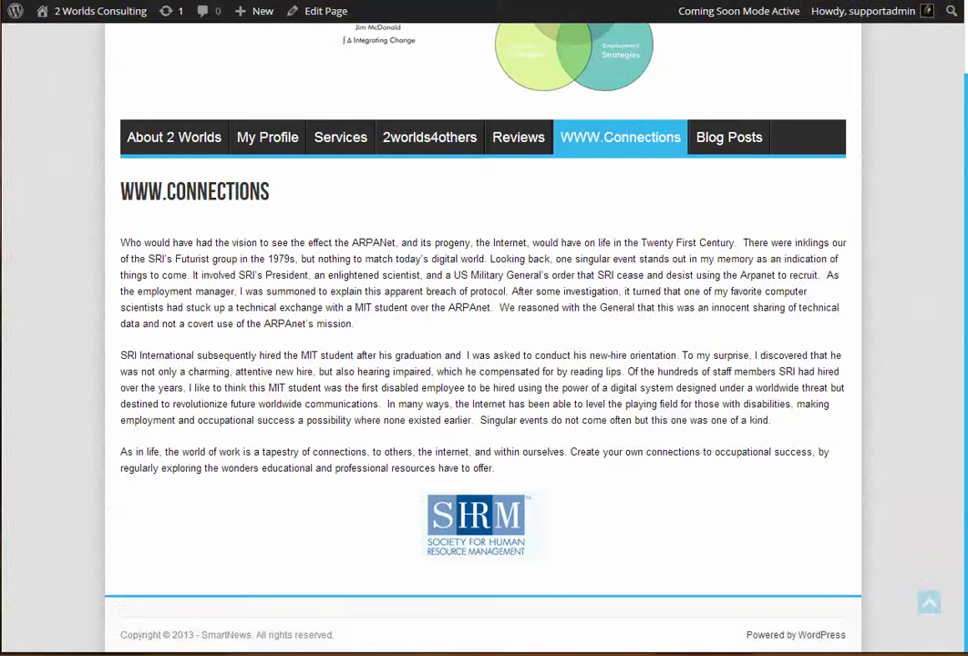
click(469, 481)
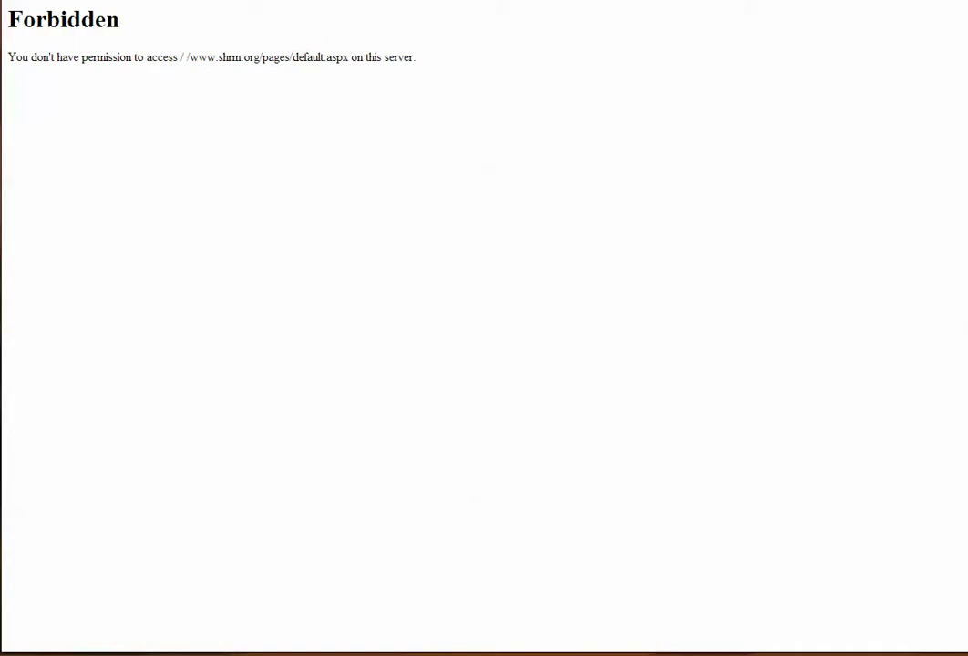
key(alt+Left)
key(alt+Left)
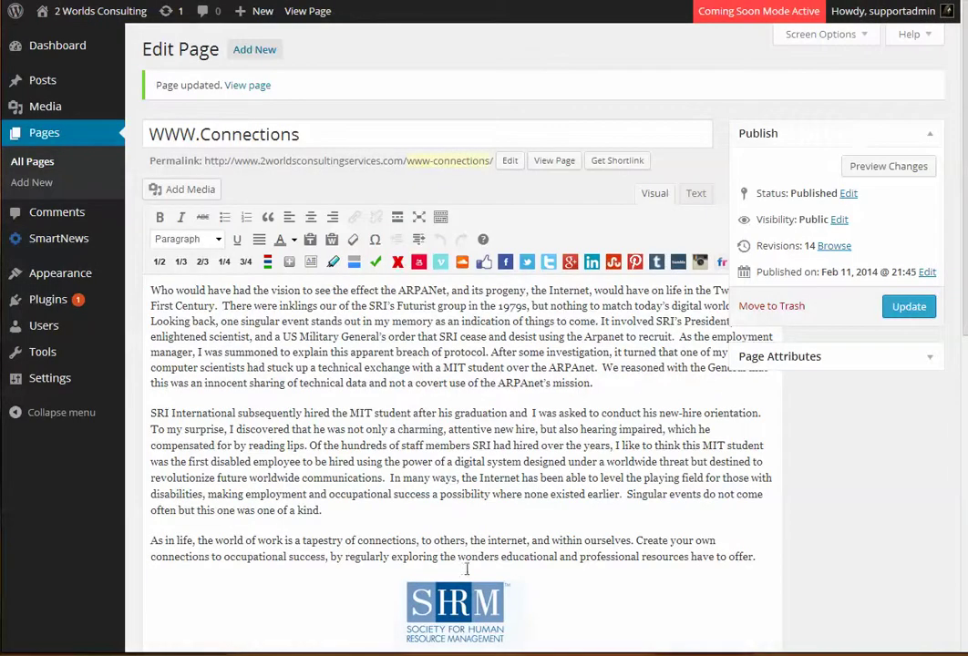
click(454, 607)
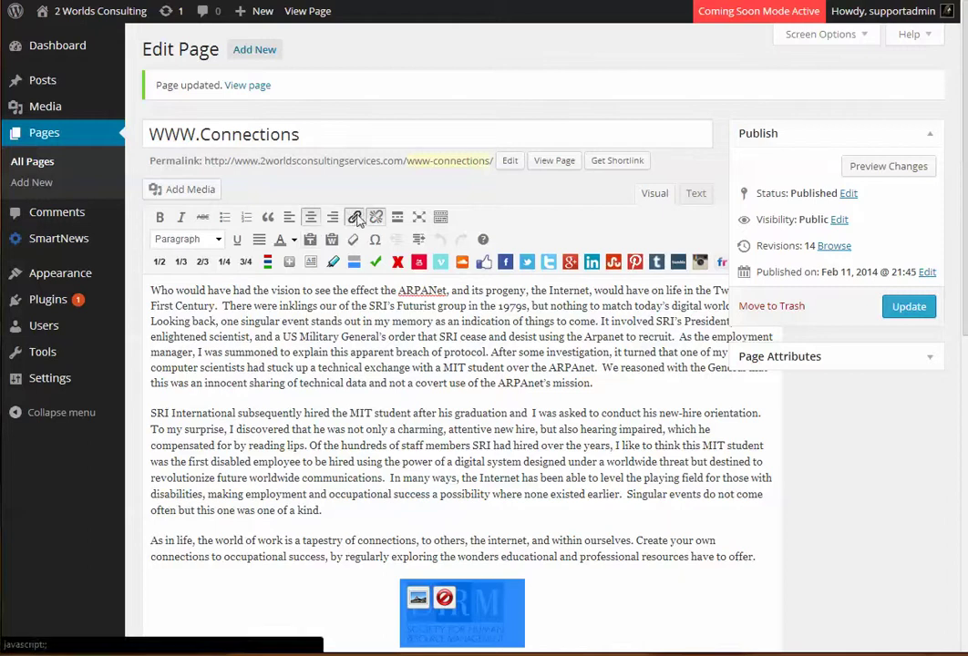
click(355, 218)
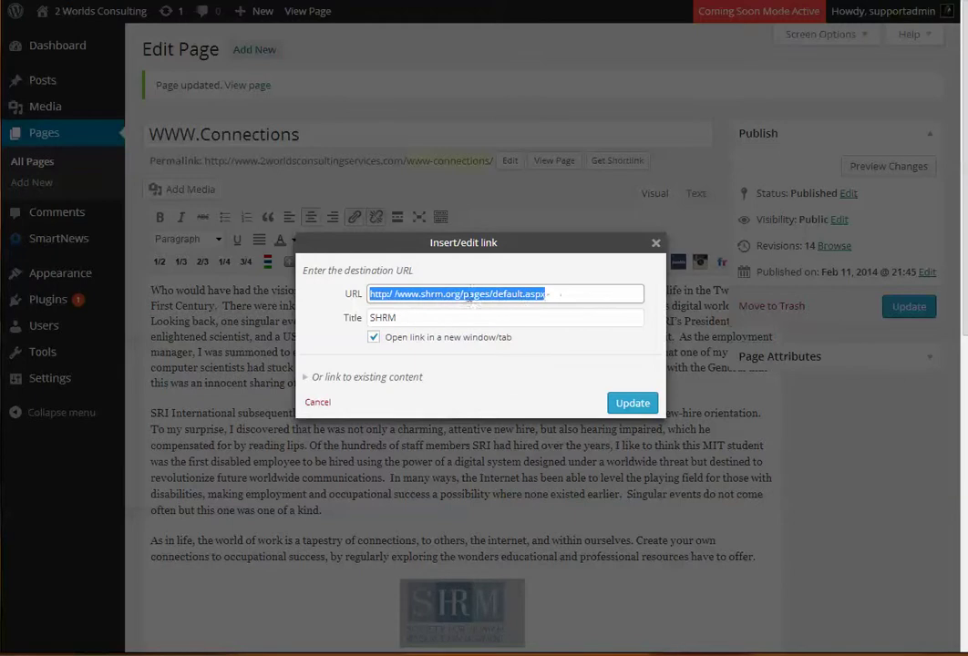
click(547, 301)
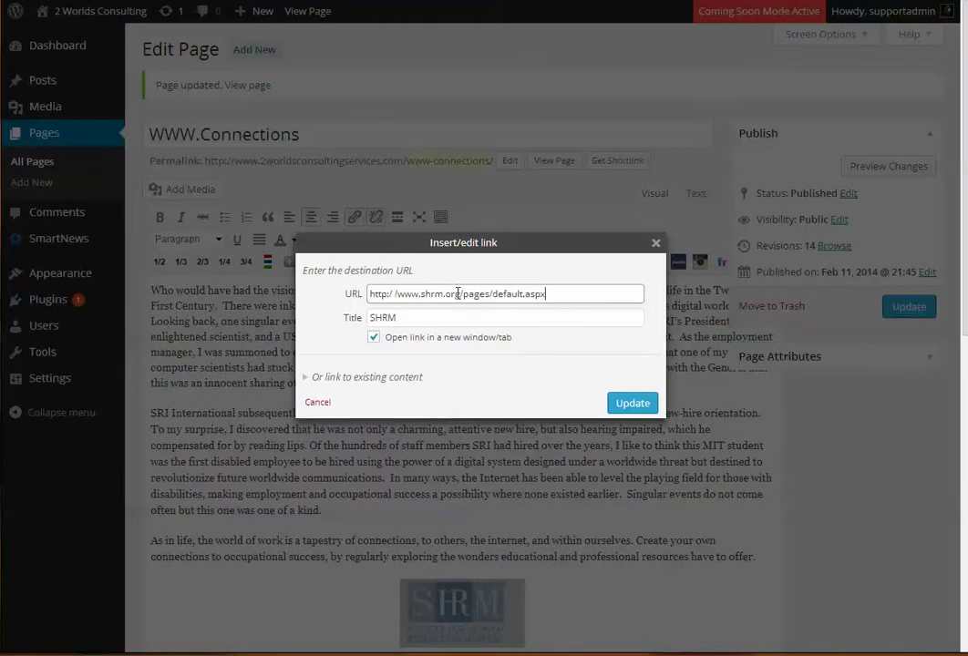
click(463, 293)
drag(463, 294, 558, 302)
key(BackSpace)
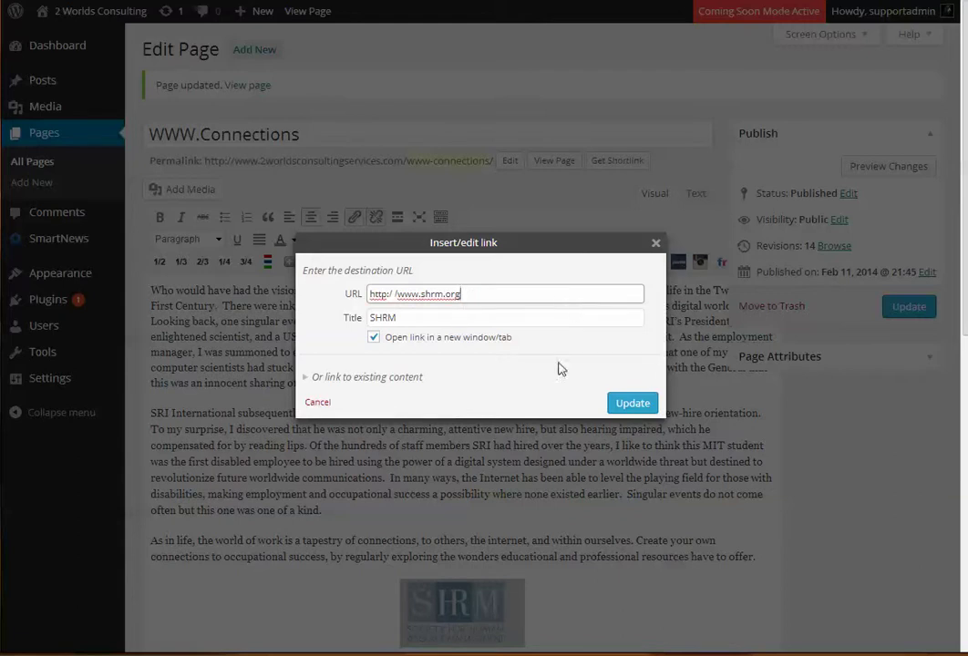
click(656, 244)
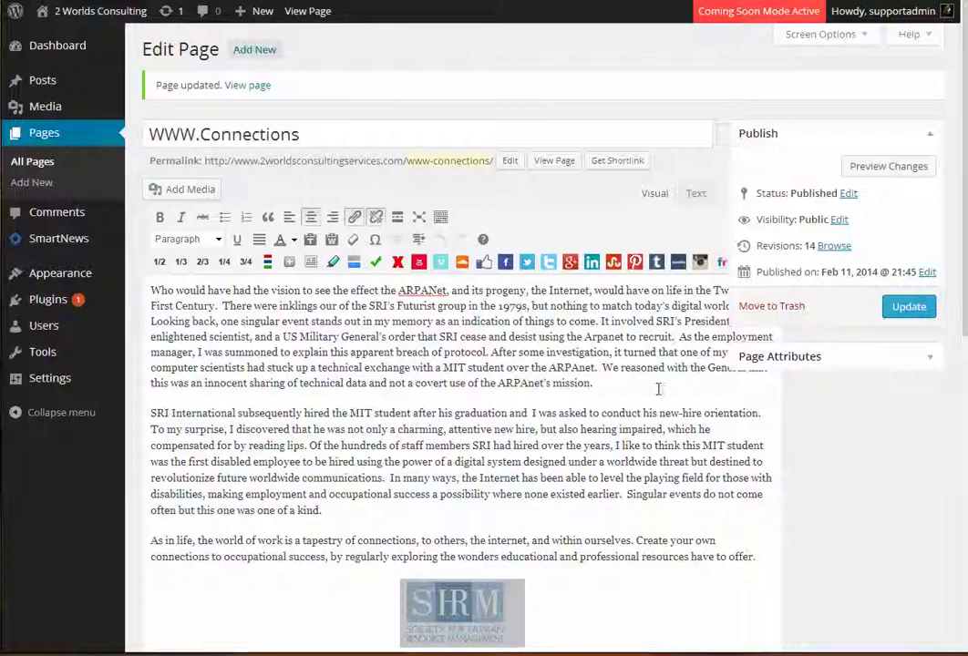